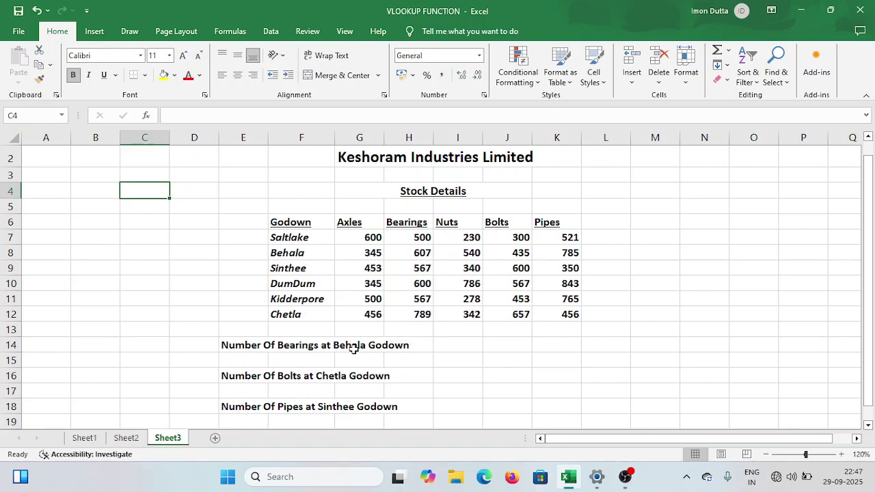
# Enter =HLOOKUP("BEARINGS",F6:K12,3,TRUE) in cell I14 to look up the number of bearings at the Behala godown.
pyautogui.click(460, 345)
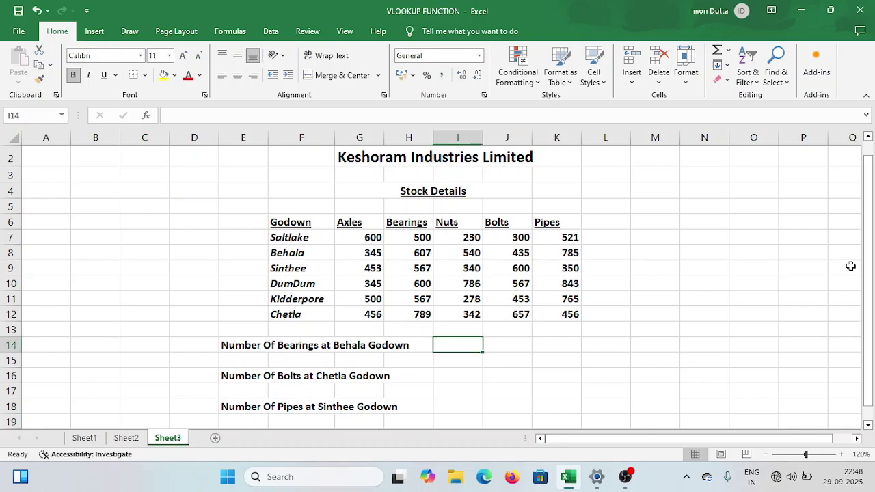
pyautogui.write('=')
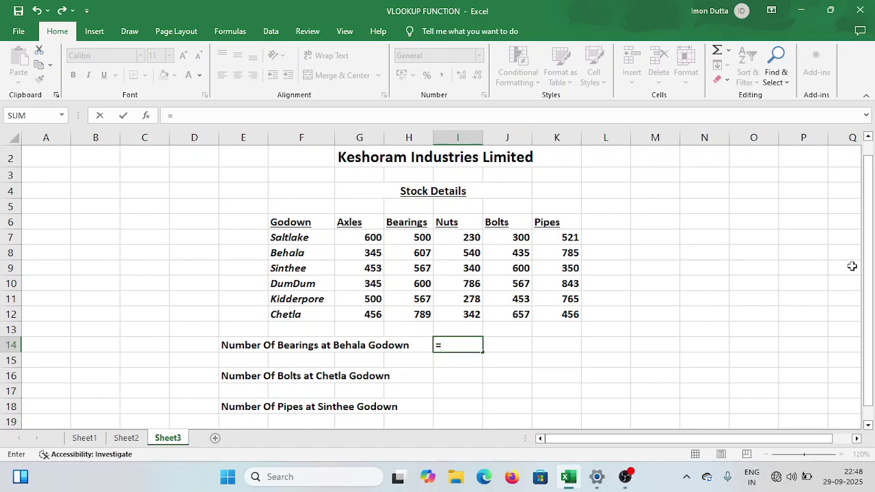
pyautogui.write('HLOO')
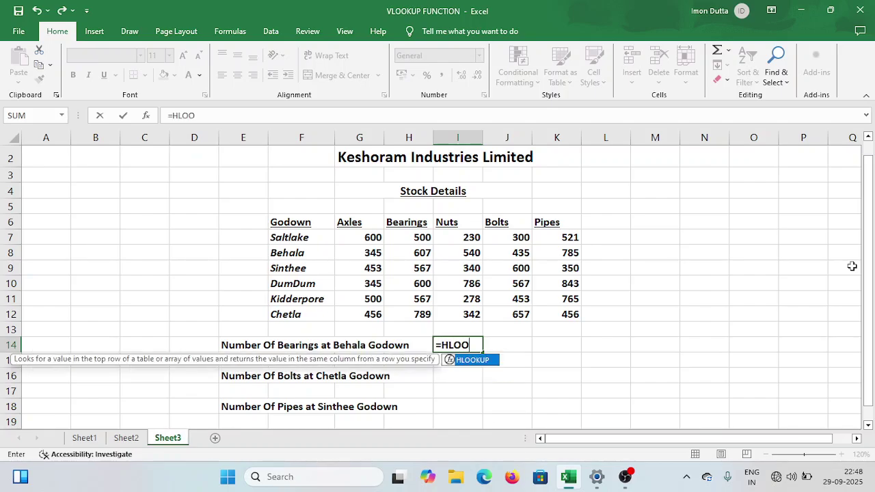
pyautogui.write('KUP(')
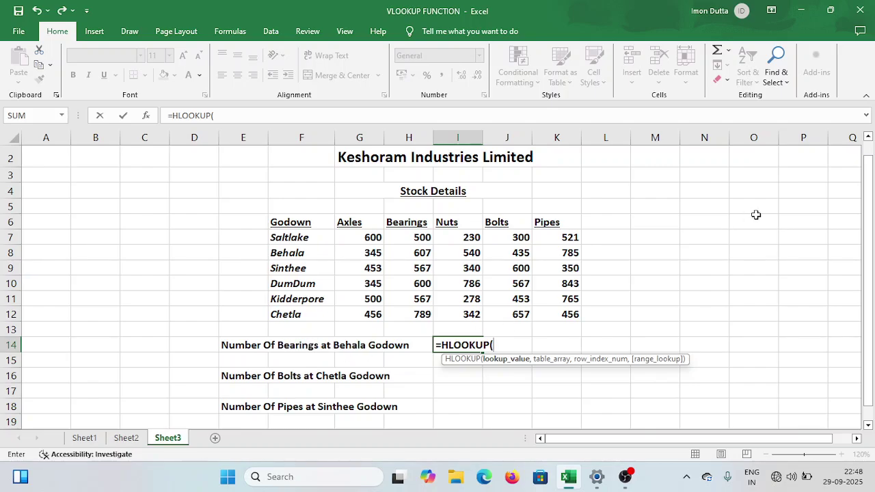
pyautogui.write('BEARINGS')
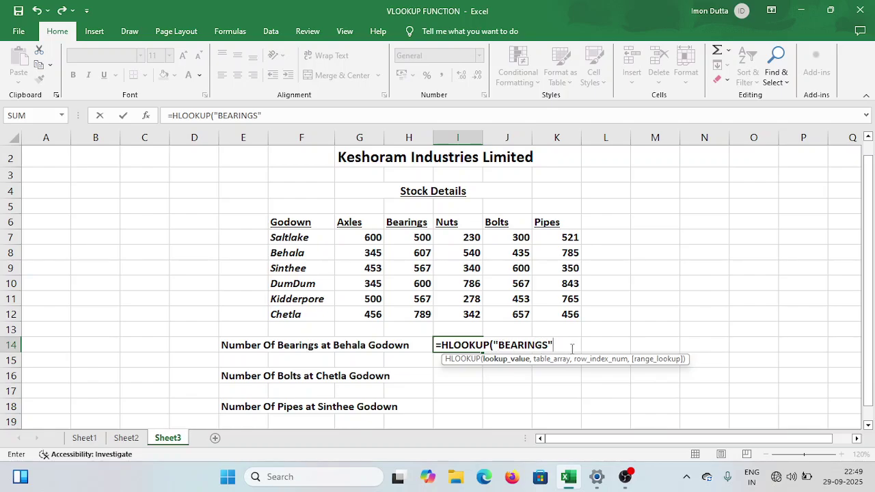
pyautogui.write(',.')
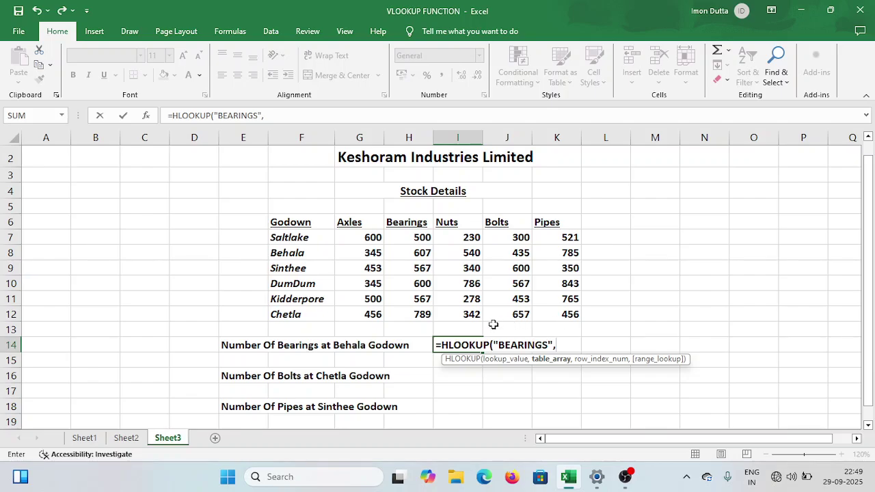
pyautogui.click(311, 222)
pyautogui.moveTo(311, 222); pyautogui.dragTo(568, 314)
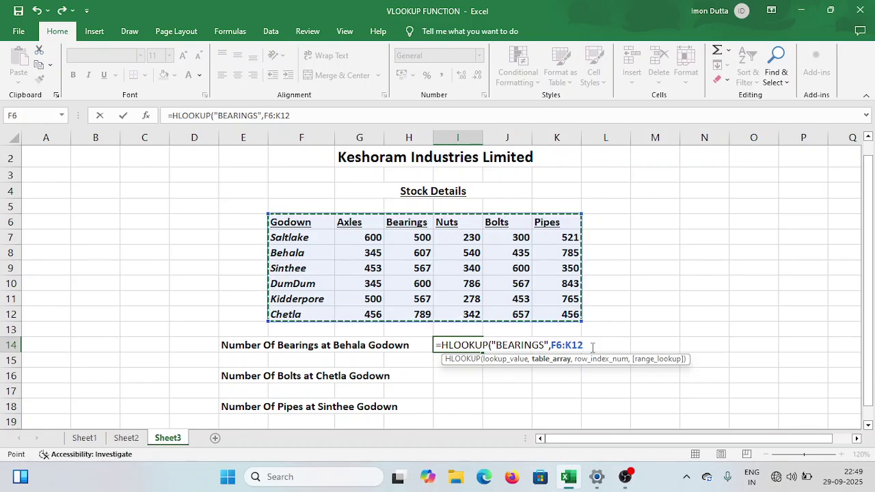
pyautogui.write(',')
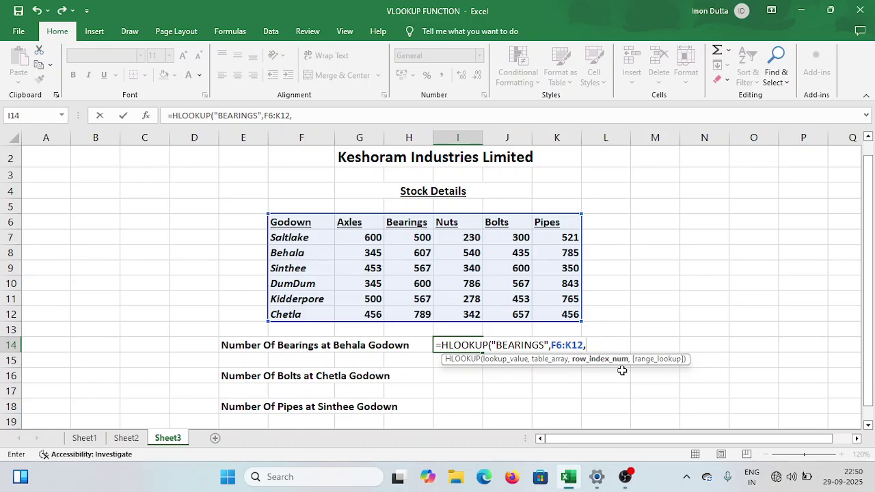
pyautogui.write('3,')
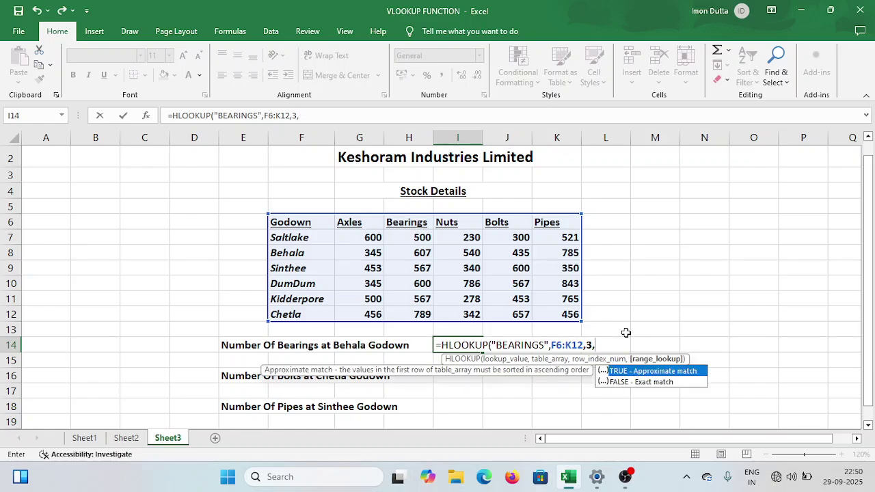
pyautogui.write('TRE')
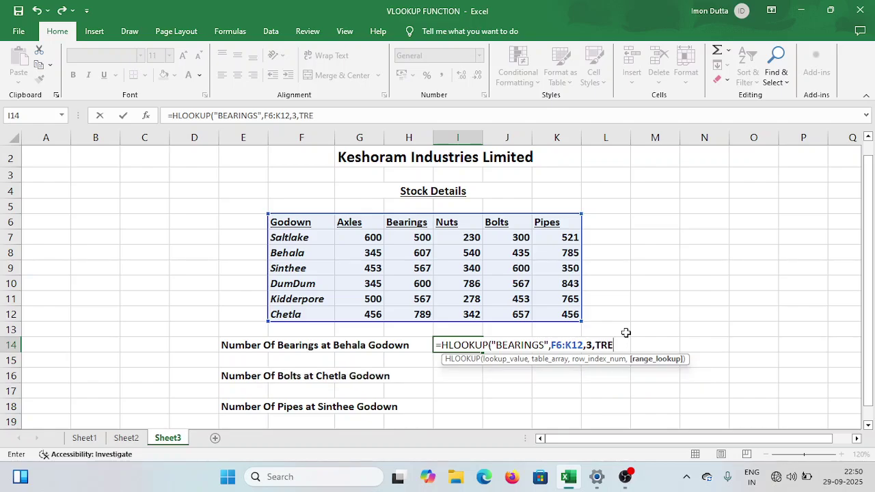
pyautogui.press('BackSpace')
pyautogui.write('UE')
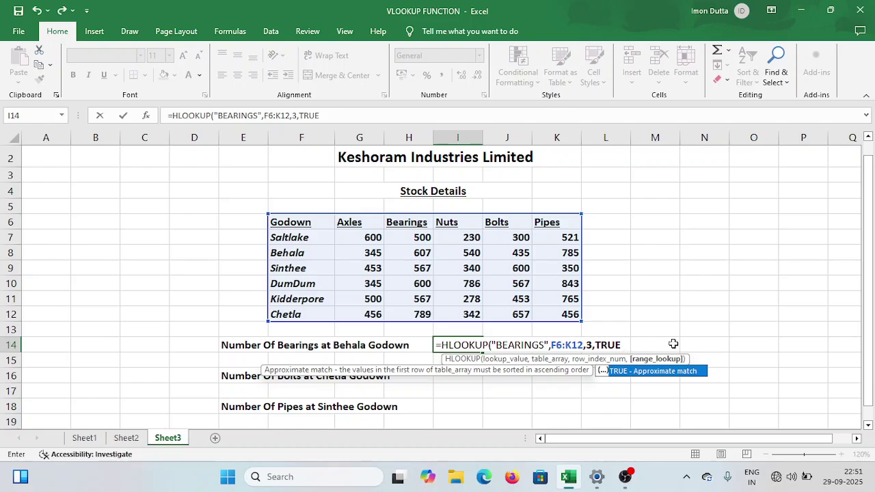
pyautogui.write(')')
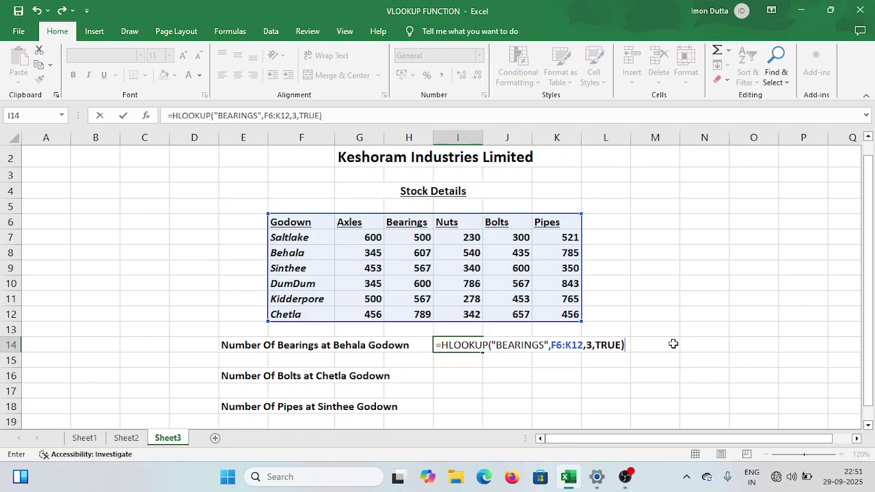
pyautogui.press('Return')
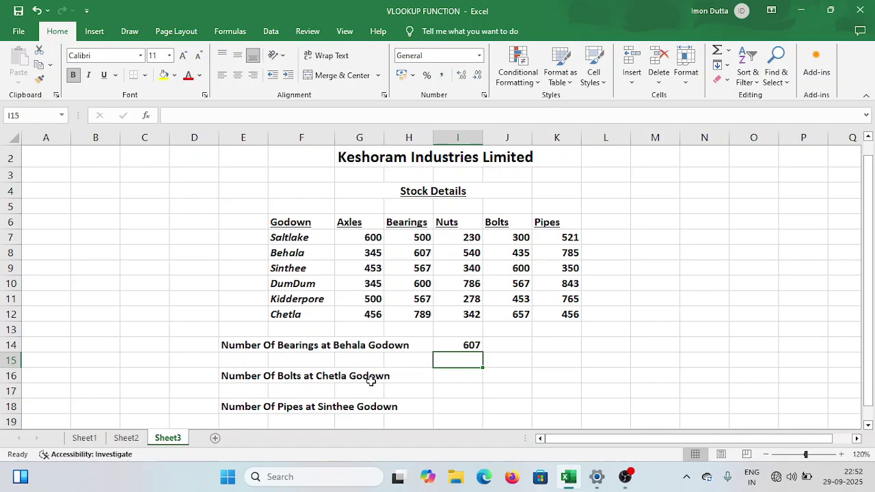
# Enter =HLOOKUP("BOLTS",F6:K12,7,TRUE) in cell I16 to look up the number of bolts at the Chetla godown.
pyautogui.click(458, 376)
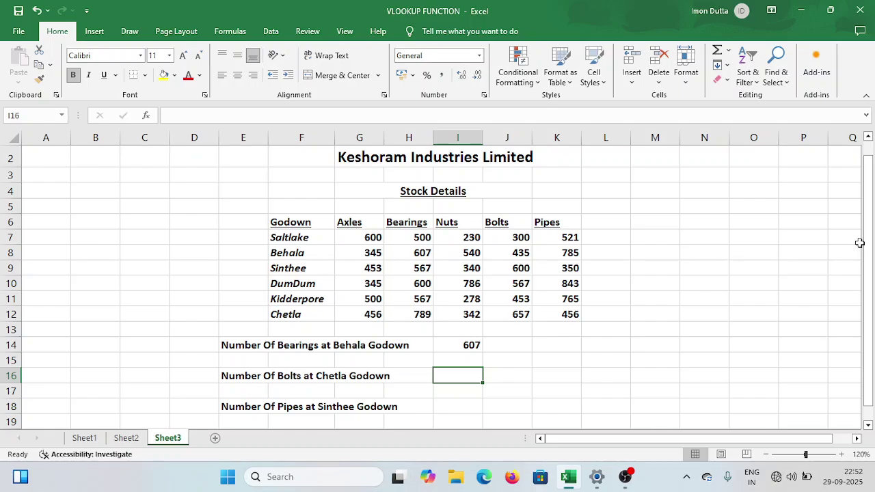
pyautogui.write('=HLOOKUP')
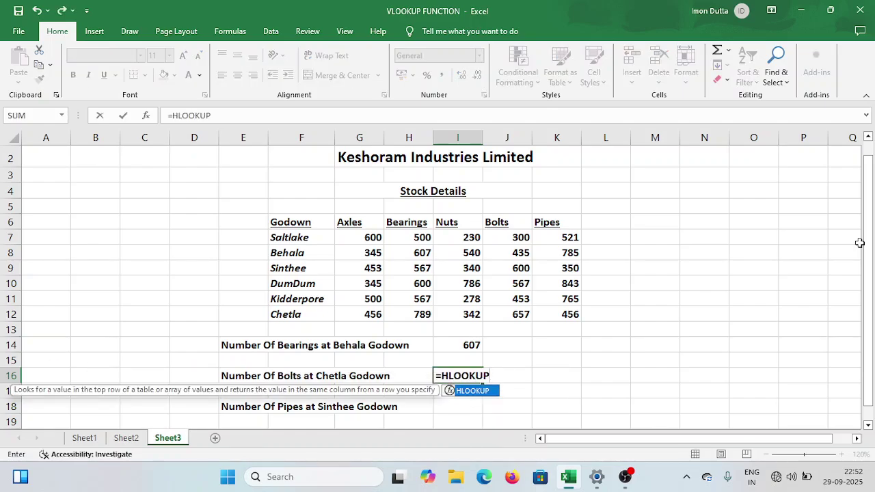
pyautogui.write('(')
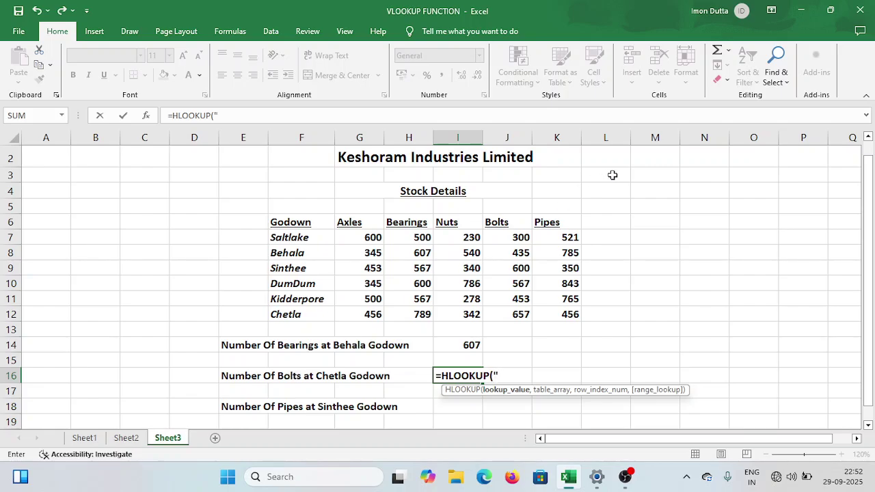
pyautogui.write('BOLTS')
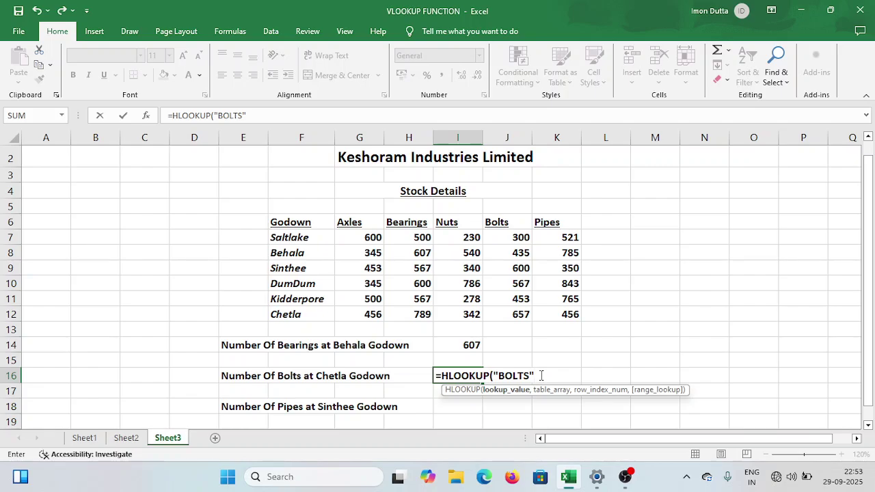
pyautogui.write(',')
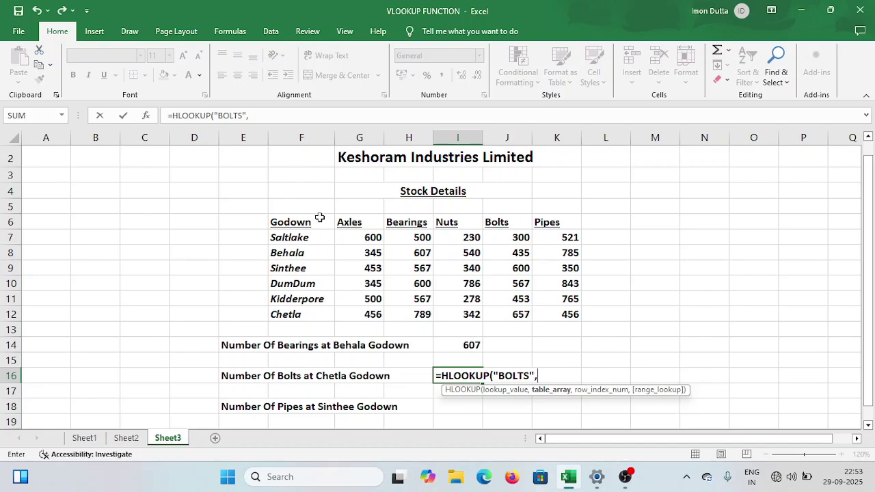
pyautogui.moveTo(296, 226); pyautogui.dragTo(545, 308)
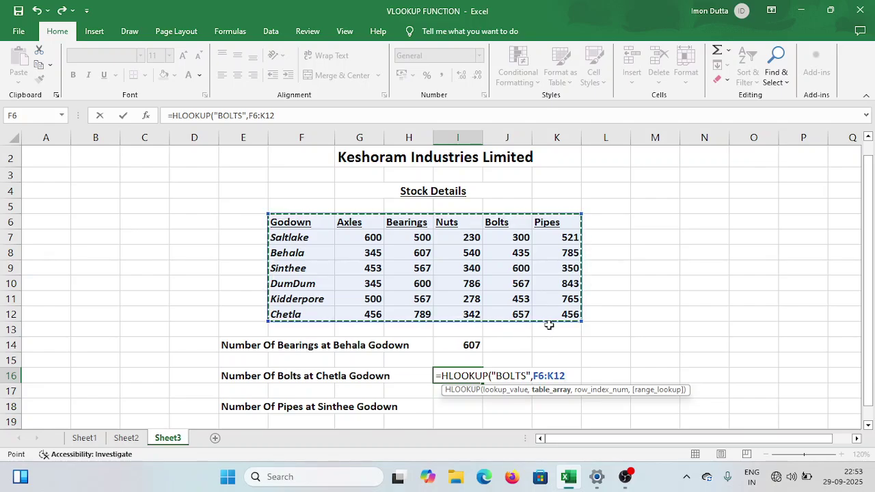
pyautogui.write(',')
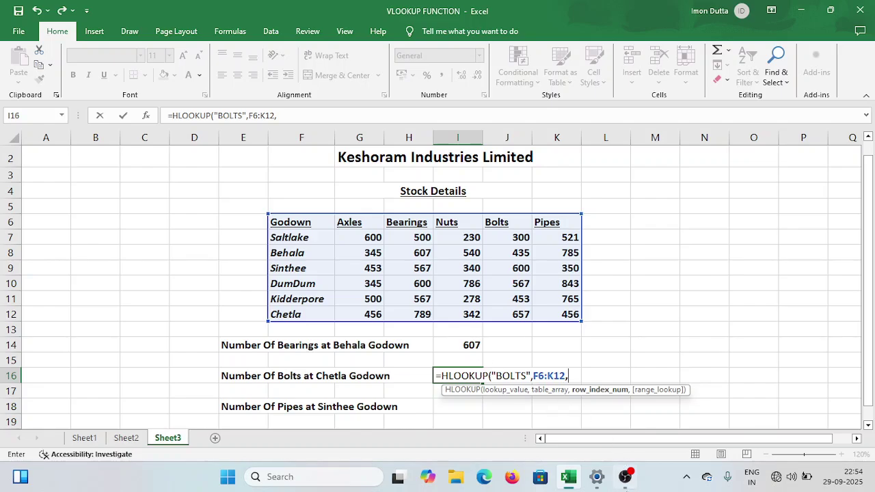
pyautogui.moveTo(624, 481)
pyautogui.write('7,')
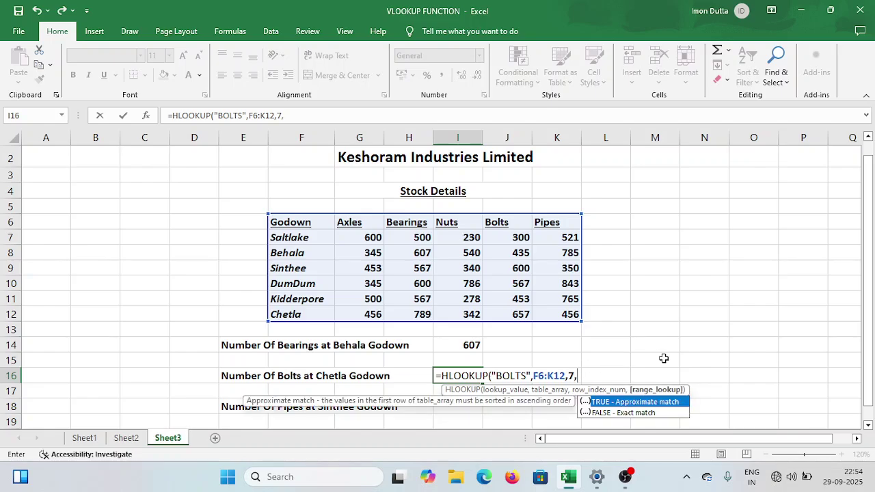
pyautogui.write('TR')
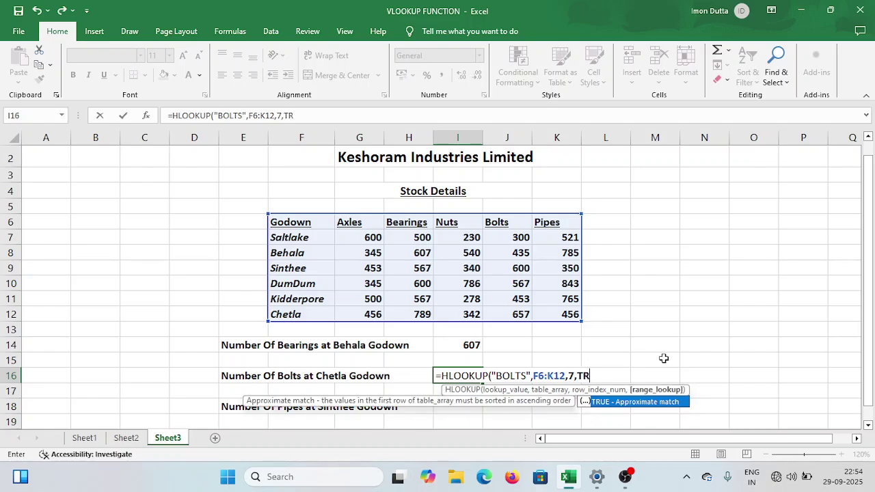
pyautogui.write('UE')
pyautogui.write(')')
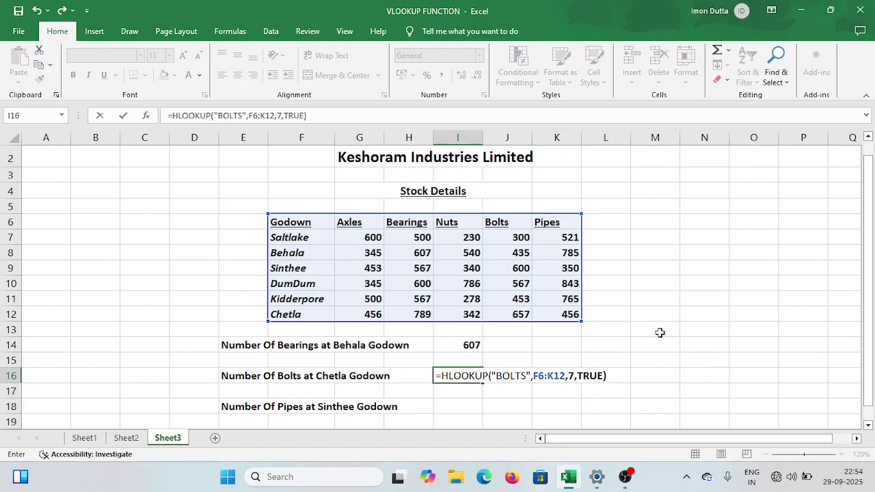
pyautogui.press('Return')
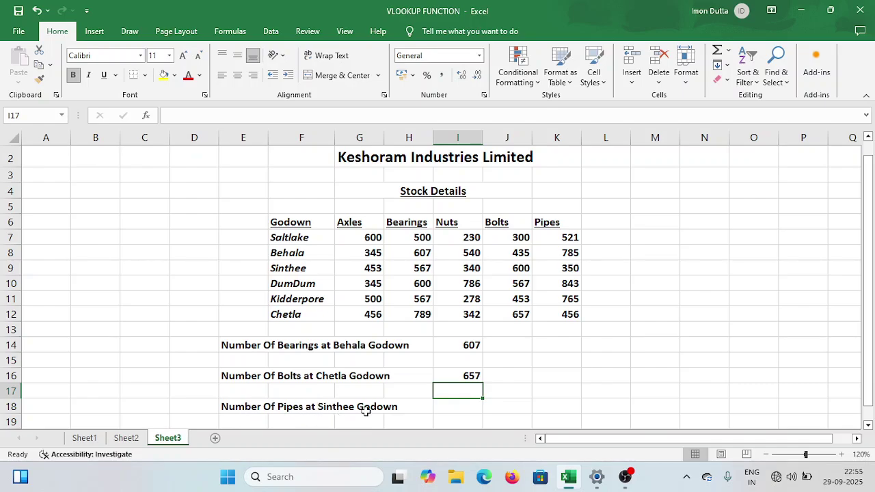
# Enter =HLOOKUP("PIPES",F6:K12,4,TRUE) in cell I18 to look up the number of pipes at the Sinthee godown.
pyautogui.click(460, 409)
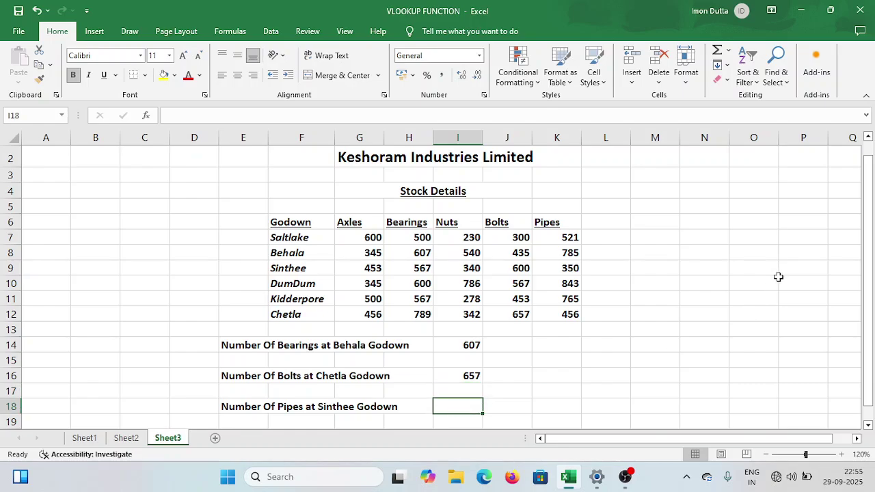
pyautogui.write('=')
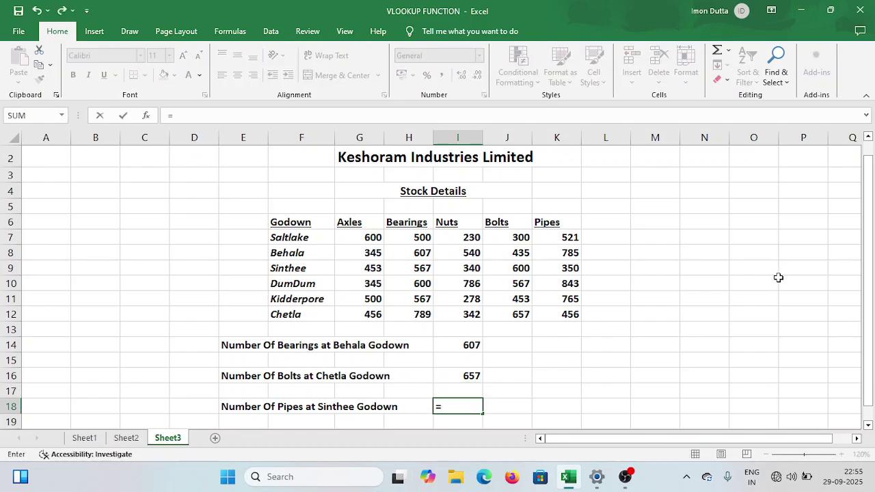
pyautogui.write('HLOOK')
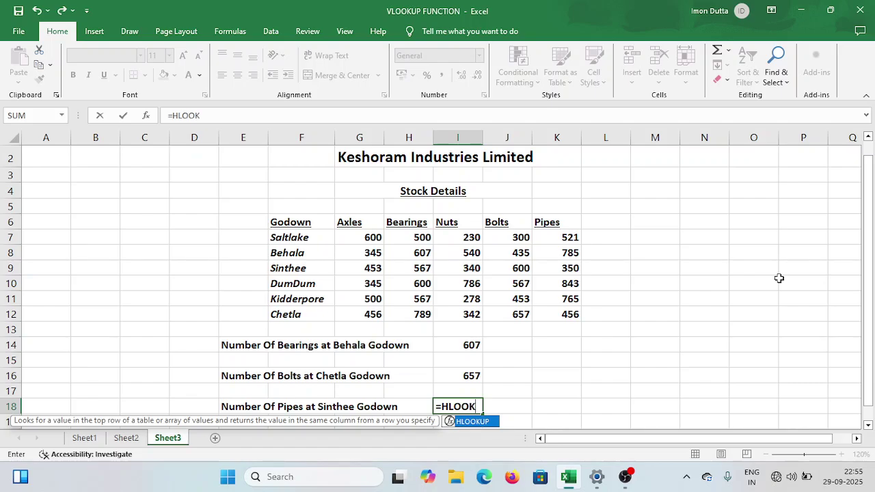
pyautogui.write('UP(')
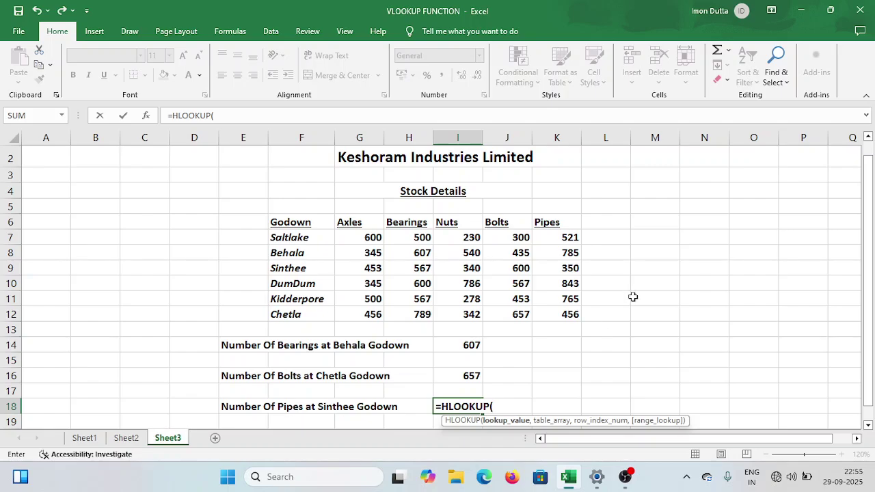
pyautogui.write('IPES')
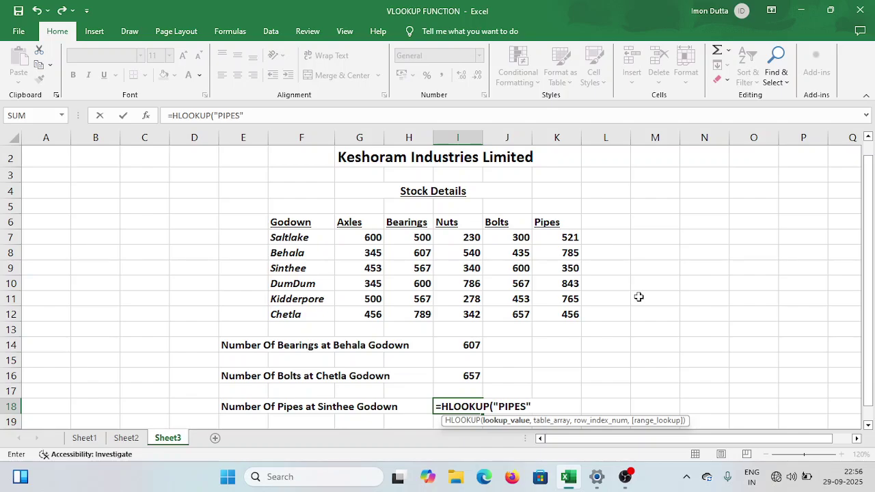
pyautogui.write('",')
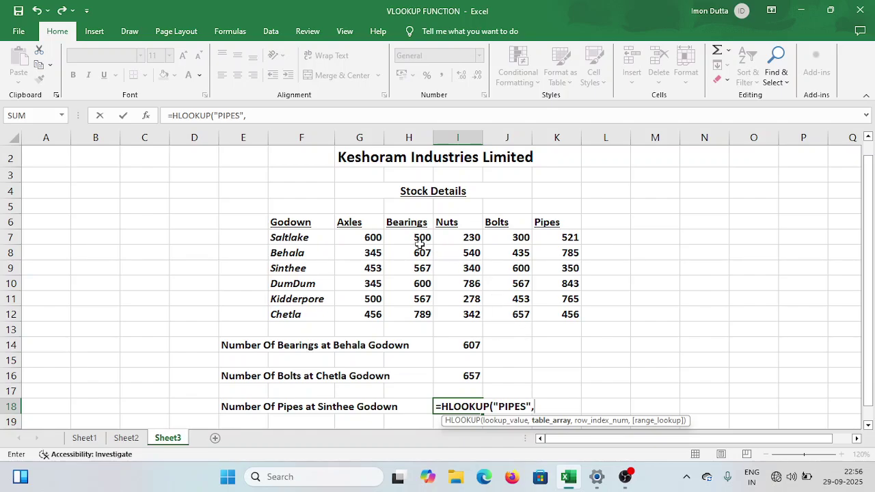
pyautogui.click(304, 221)
pyautogui.moveTo(335, 221); pyautogui.dragTo(558, 315)
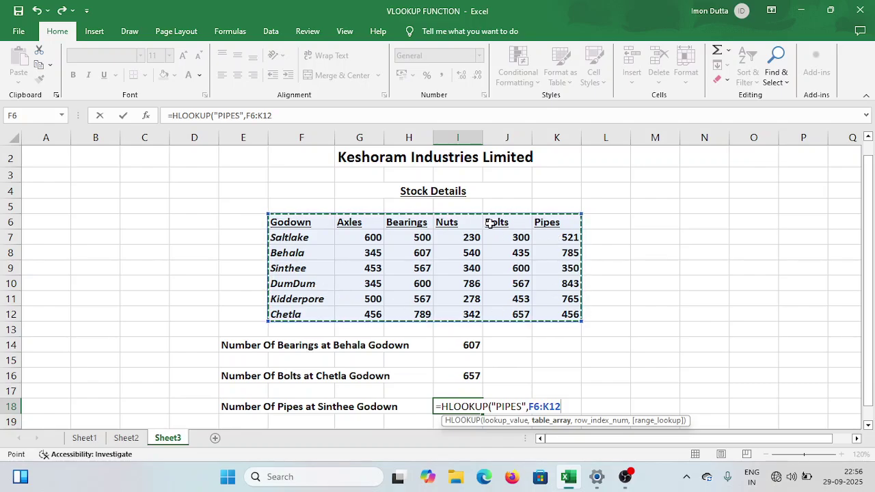
pyautogui.write(',')
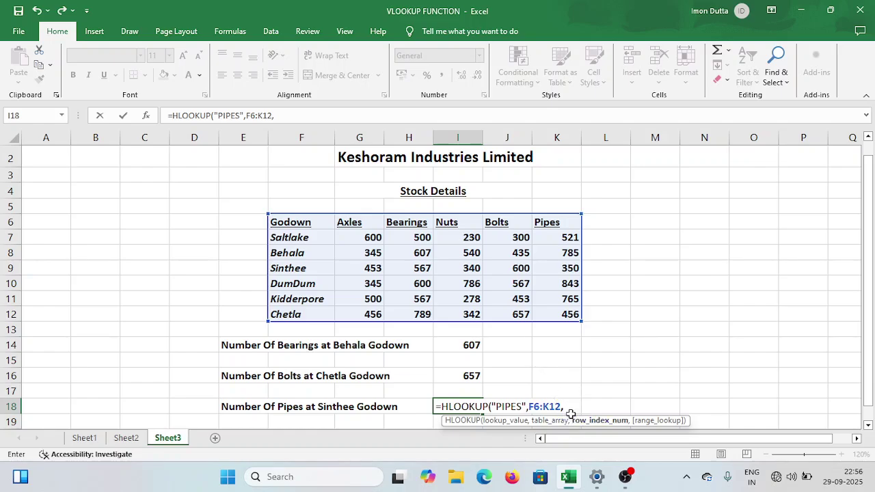
pyautogui.write('4')
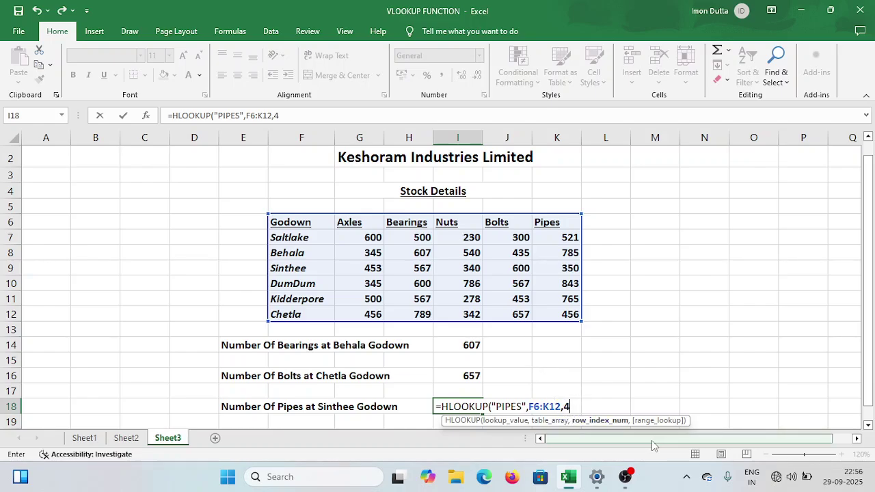
pyautogui.write(',')
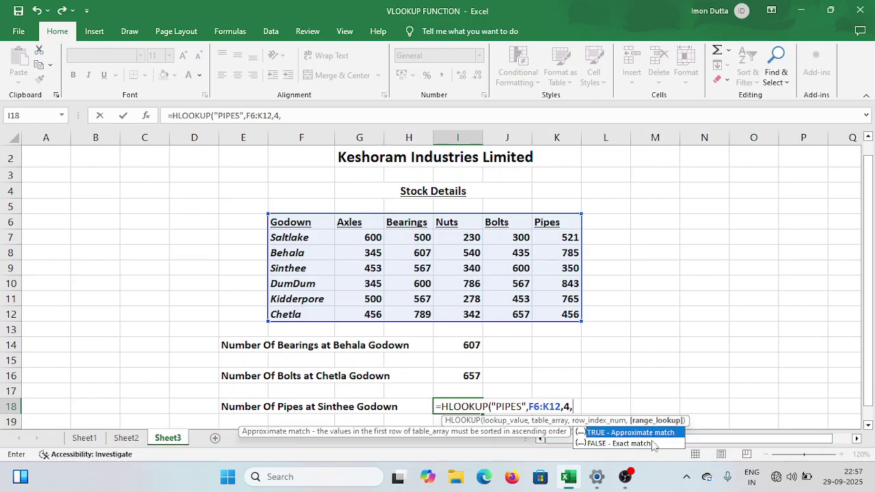
pyautogui.write('TRUE')
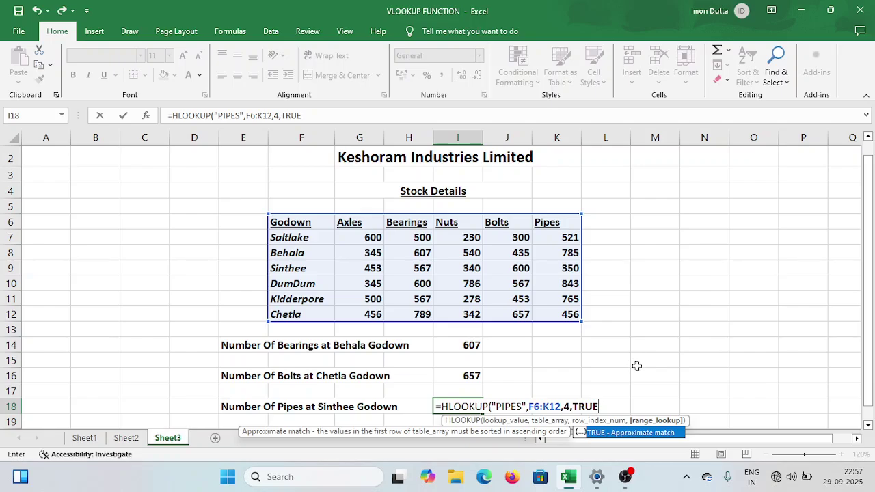
pyautogui.write(')')
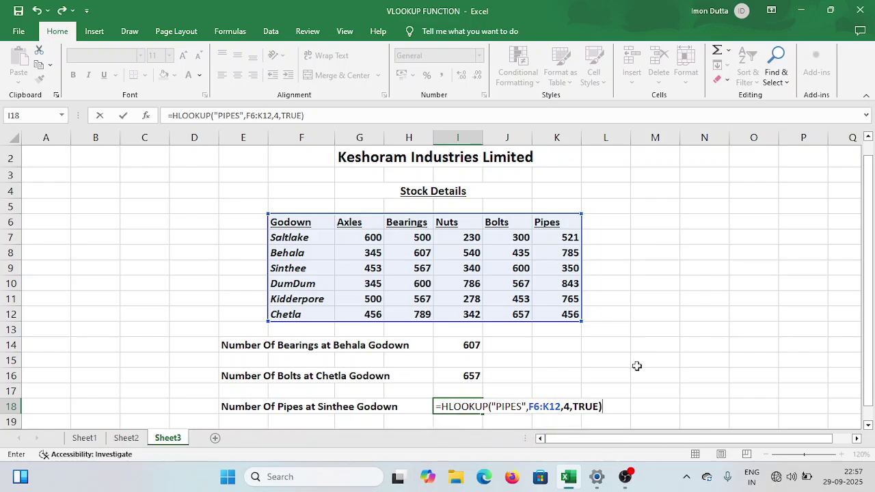
pyautogui.press('Return')
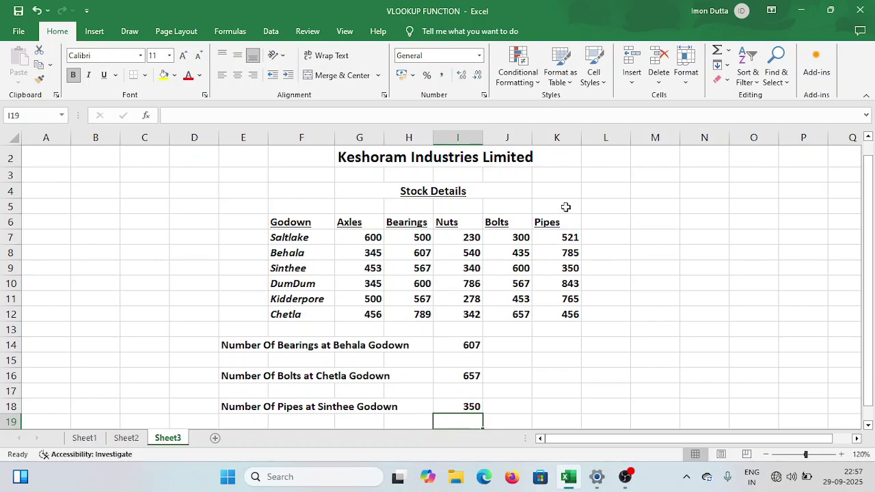
# Compare the Sinthee pipes stock in cell K9 with the lookup formula's result in cell I18.
pyautogui.click(569, 268)
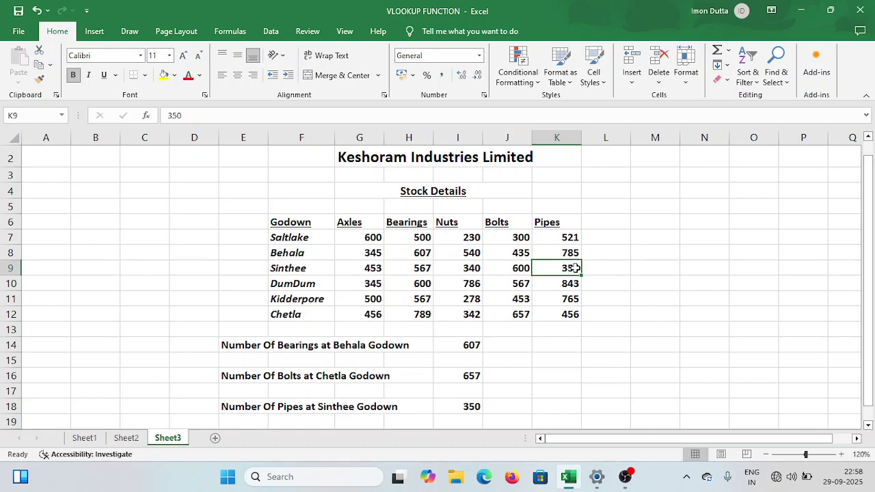
pyautogui.click(463, 409)
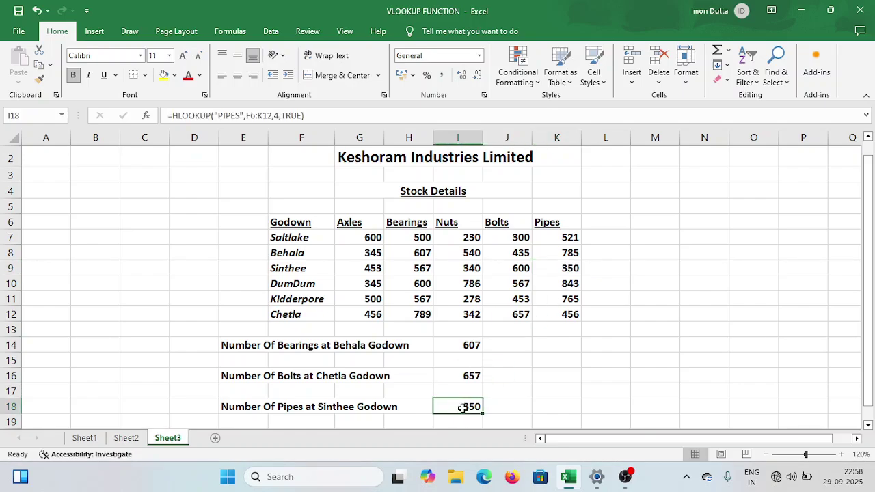
pyautogui.click(615, 377)
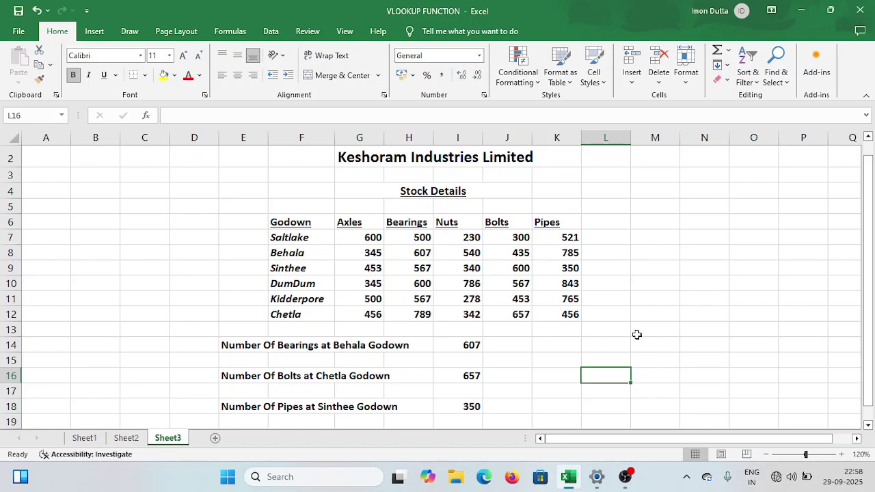
# Close the VLOOKUP FUNCTION workbook and save its changes in the EXCEL folder on drive E.
pyautogui.click(863, 10)
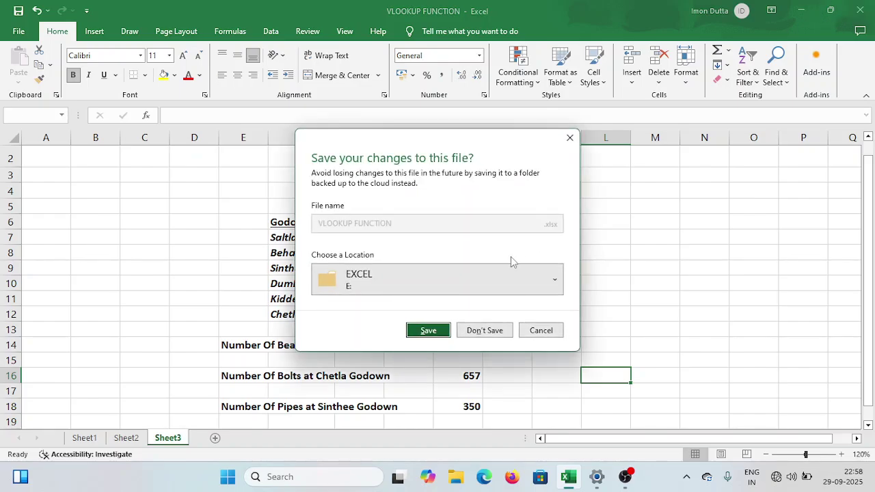
pyautogui.click(428, 330)
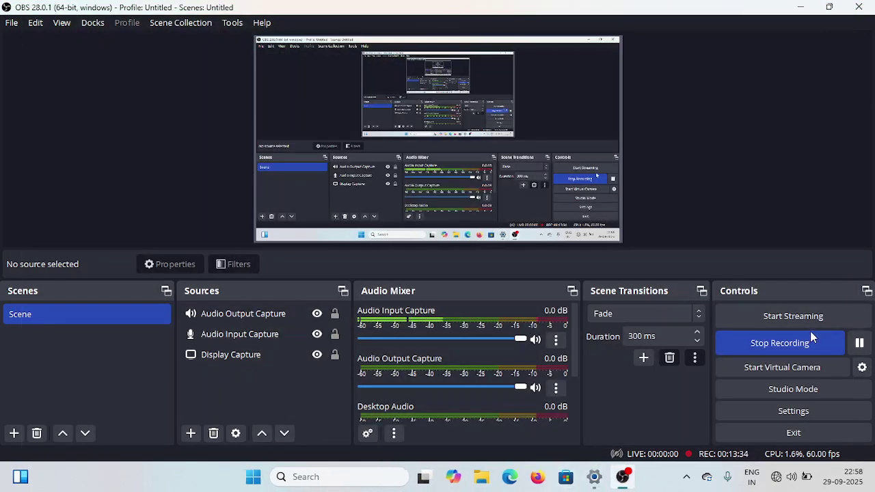